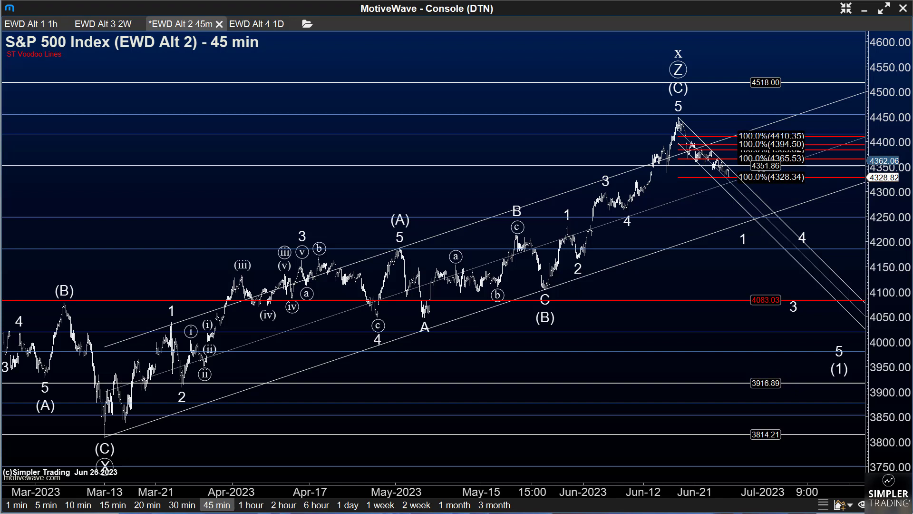
# Trace the advances from the March low and the wave (B) low to the June wave 5 high in yellow, and clear the marks
pyautogui.moveTo(649, 128); pyautogui.dragTo(714, 128)
pyautogui.moveTo(650, 130)
pyautogui.mouseDown()
pyautogui.moveTo(704, 131)
pyautogui.moveTo(696, 123)
pyautogui.mouseUp()
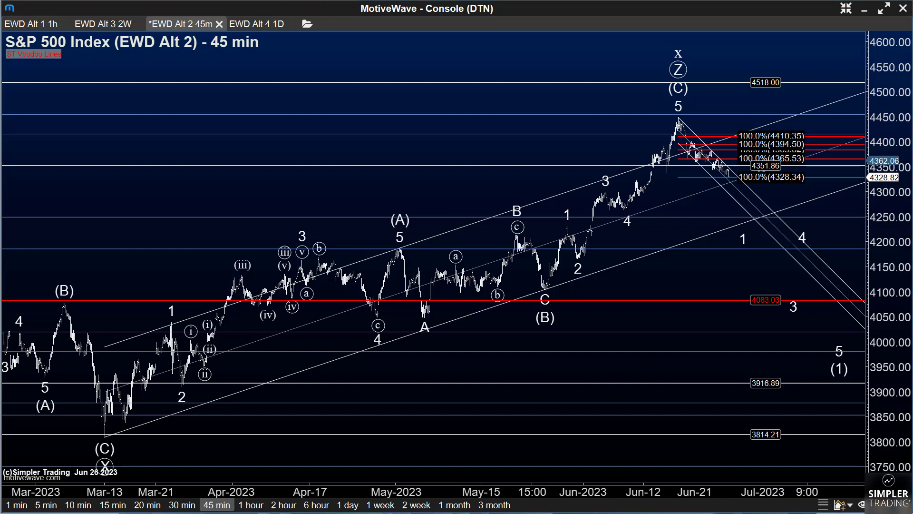
pyautogui.moveTo(103, 442); pyautogui.dragTo(684, 117)
pyautogui.moveTo(541, 294); pyautogui.dragTo(678, 117)
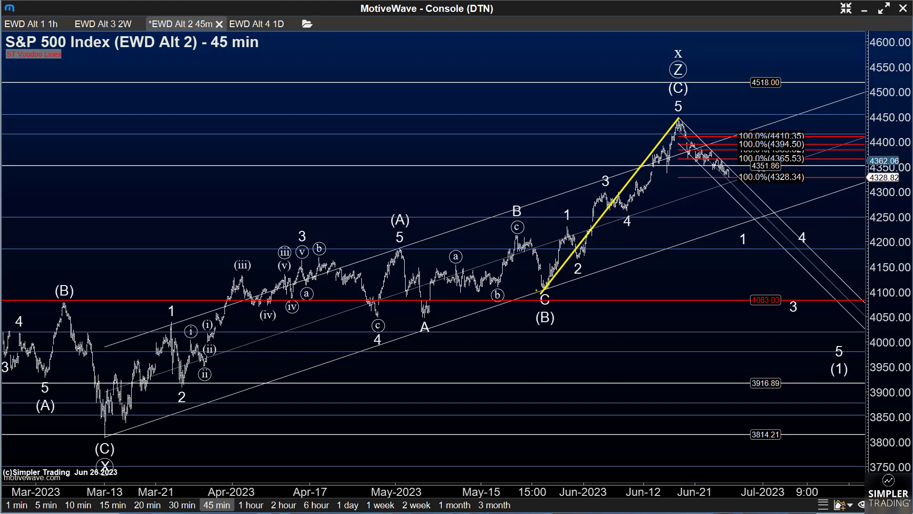
pyautogui.moveTo(536, 290); pyautogui.dragTo(569, 293)
pyautogui.press('Escape')
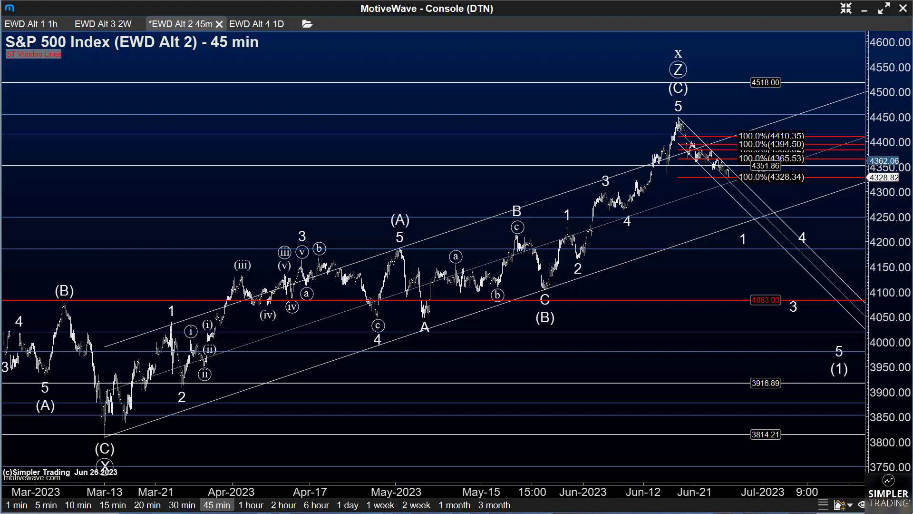
pyautogui.moveTo(547, 287); pyautogui.dragTo(680, 120)
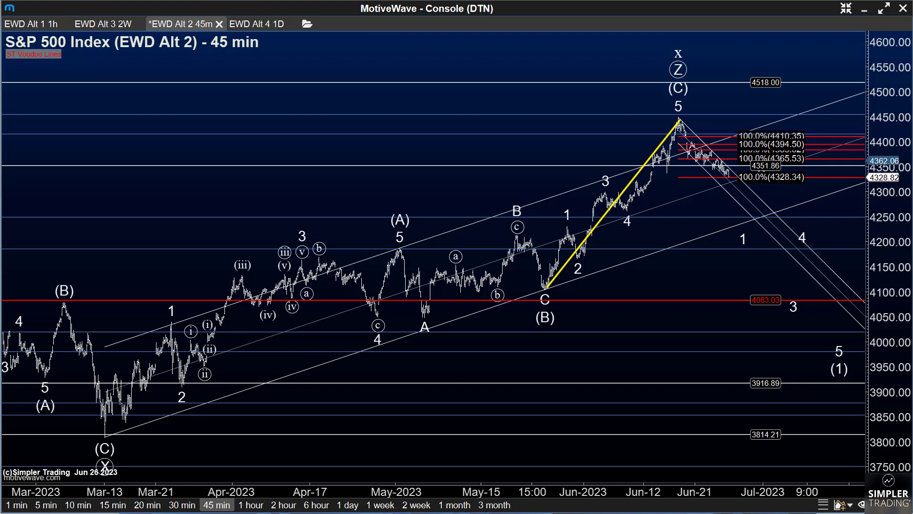
pyautogui.press('Escape')
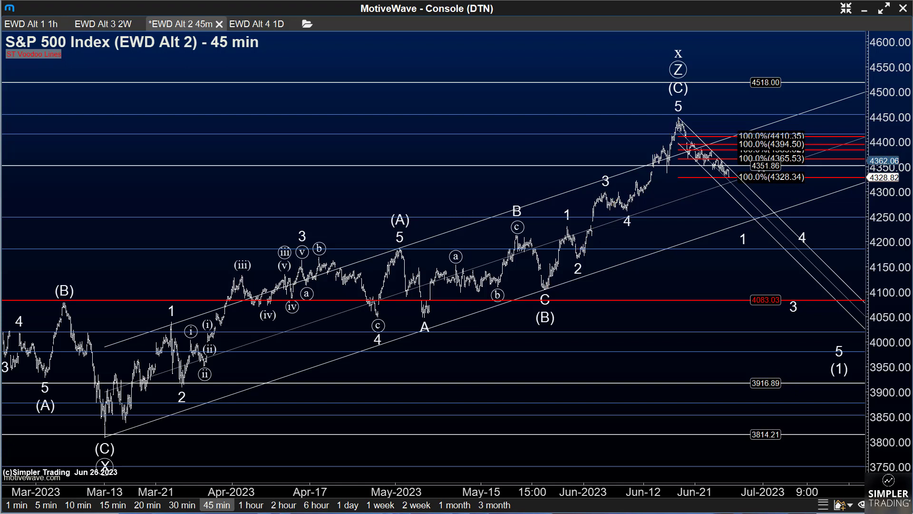
# Mark the wave 2, wave 4 and mid-June pullbacks and the decline from the high against the wave (C) advance, and clear the marks
pyautogui.moveTo(565, 220); pyautogui.dragTo(581, 257)
pyautogui.moveTo(604, 188); pyautogui.dragTo(632, 207)
pyautogui.moveTo(664, 143); pyautogui.dragTo(670, 172)
pyautogui.moveTo(676, 110); pyautogui.dragTo(730, 185)
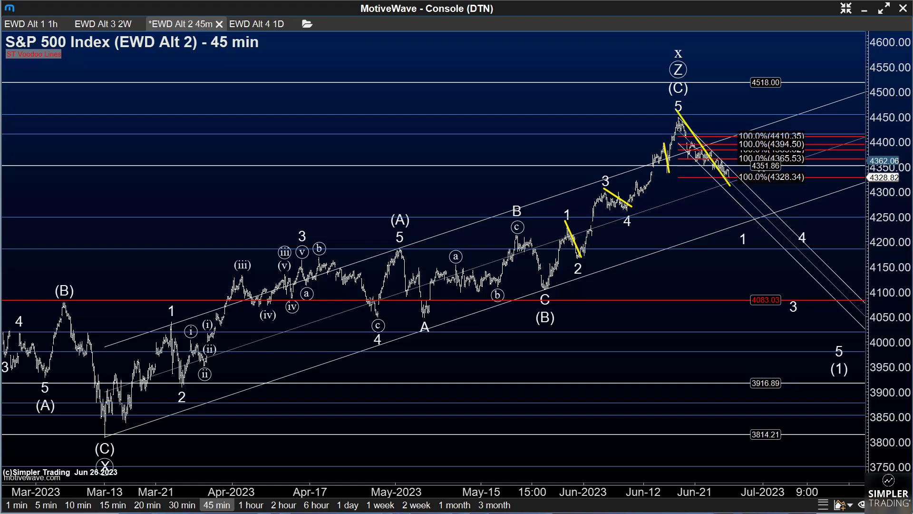
pyautogui.moveTo(548, 287); pyautogui.dragTo(680, 116)
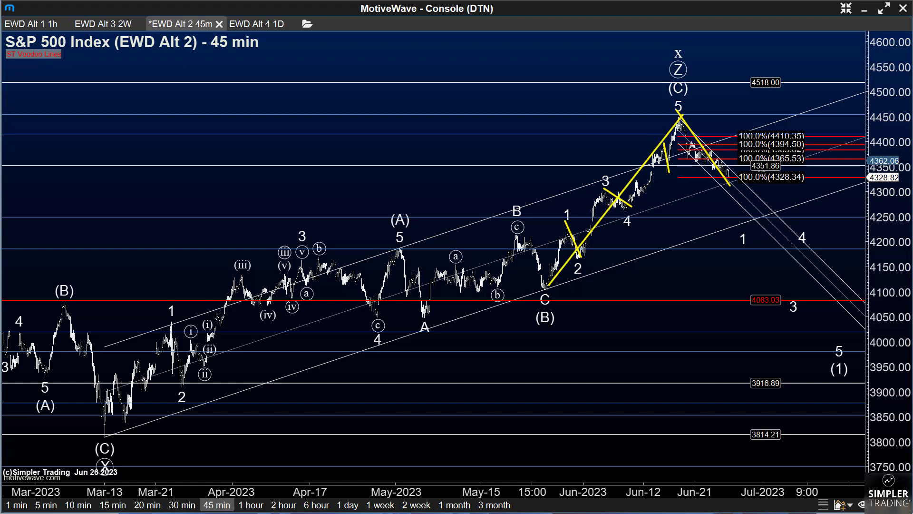
pyautogui.press('Escape')
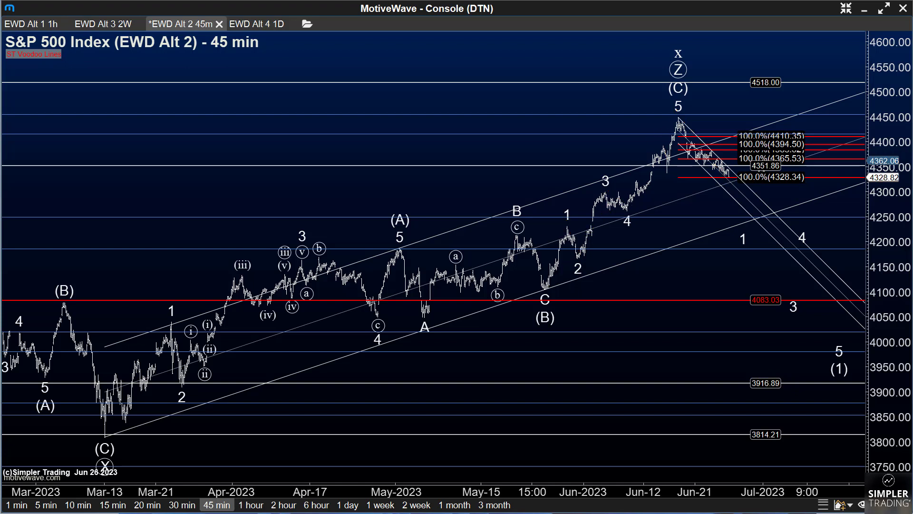
# Trace the decline from the June high to the 4328.34 level and the preceding advance from the wave (B) low, and clear the marks
pyautogui.moveTo(686, 134)
pyautogui.mouseDown()
pyautogui.moveTo(710, 135)
pyautogui.moveTo(698, 150)
pyautogui.mouseUp()
pyautogui.moveTo(676, 109); pyautogui.dragTo(702, 155)
pyautogui.moveTo(680, 116); pyautogui.dragTo(729, 178)
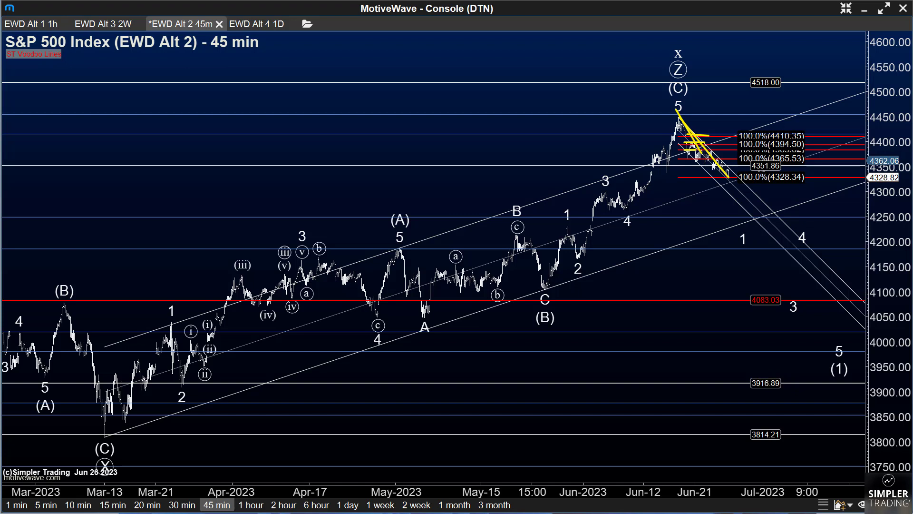
pyautogui.moveTo(549, 287); pyautogui.dragTo(673, 117)
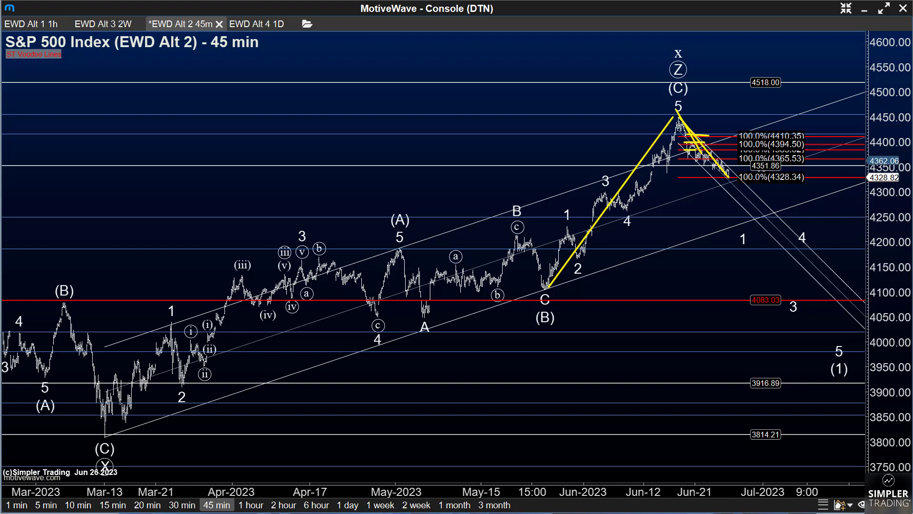
pyautogui.moveTo(90, 432); pyautogui.dragTo(106, 435)
pyautogui.press('Escape')
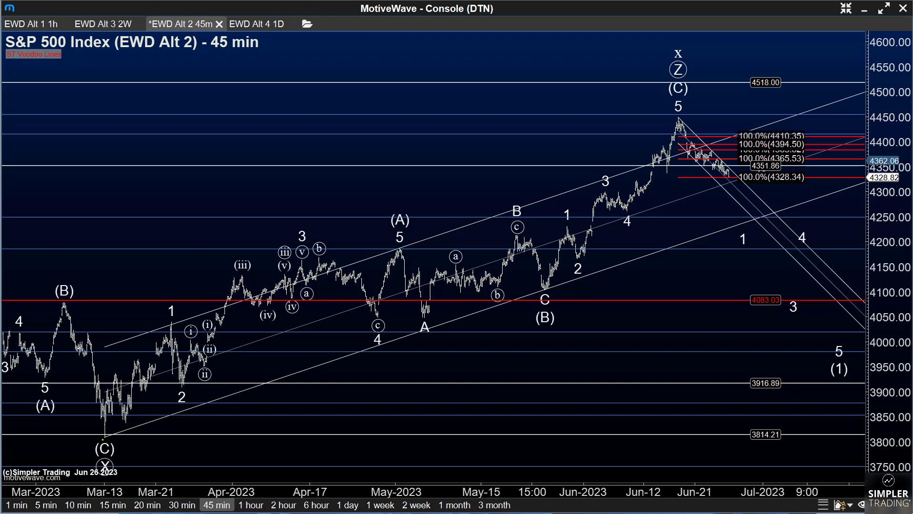
# Trace the March-to-June advance and the wave (A)-to-(B) correction with its start and end levels, clearing the marks after each
pyautogui.moveTo(103, 440)
pyautogui.mouseDown()
pyautogui.moveTo(649, 152)
pyautogui.moveTo(668, 131)
pyautogui.mouseUp()
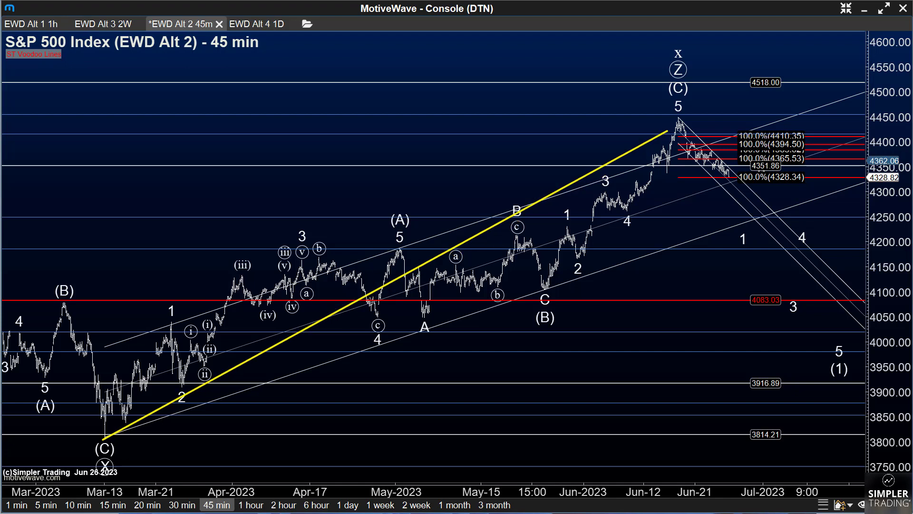
pyautogui.press('Delete')
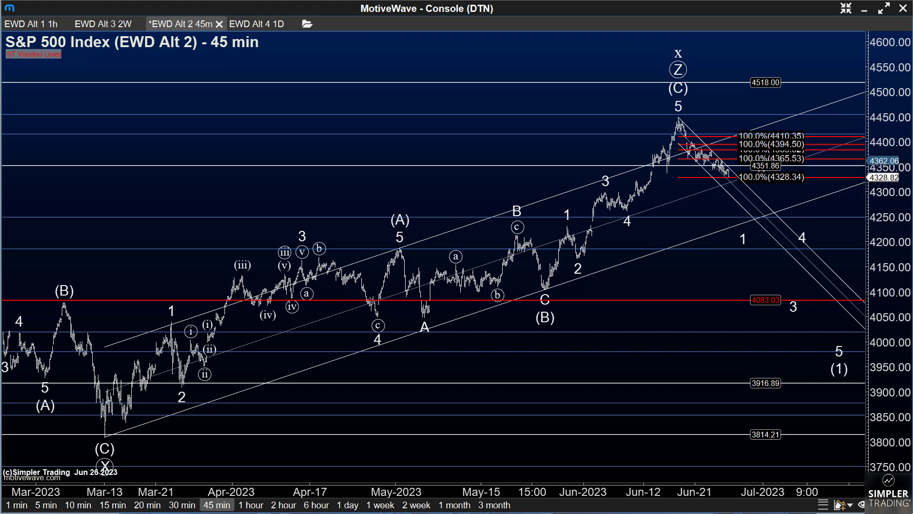
pyautogui.moveTo(399, 247); pyautogui.dragTo(545, 289)
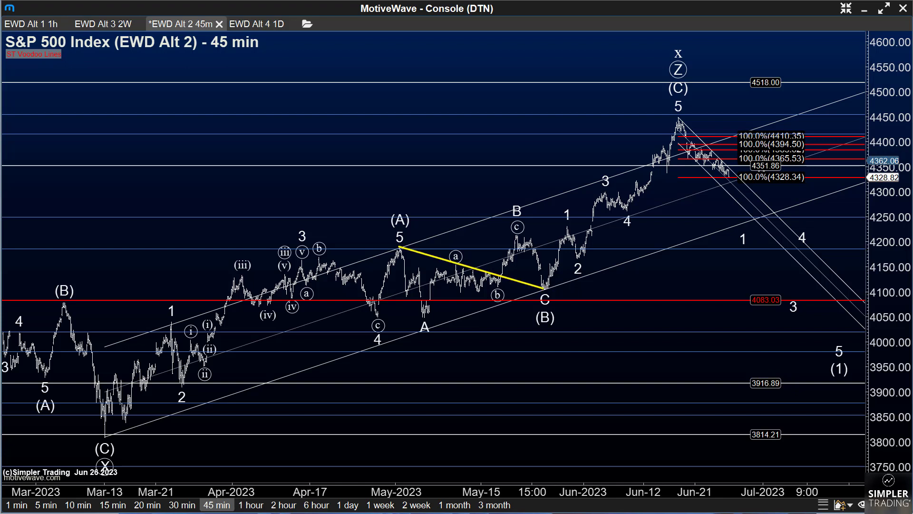
pyautogui.moveTo(392, 248); pyautogui.dragTo(408, 248)
pyautogui.moveTo(528, 288); pyautogui.dragTo(563, 288)
pyautogui.moveTo(399, 246)
pyautogui.mouseDown()
pyautogui.moveTo(556, 287)
pyautogui.moveTo(550, 299)
pyautogui.moveTo(555, 264)
pyautogui.moveTo(544, 270)
pyautogui.moveTo(562, 277)
pyautogui.mouseUp()
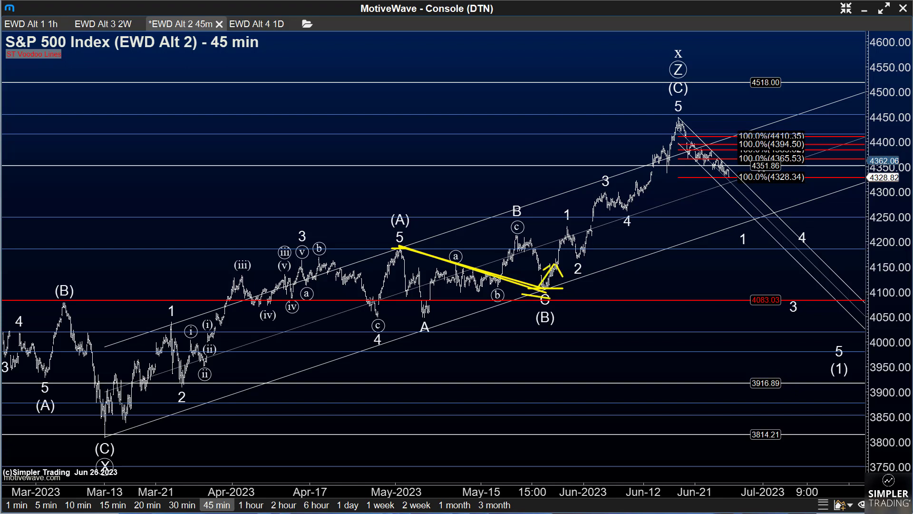
pyautogui.moveTo(683, 159); pyautogui.dragTo(737, 160)
pyautogui.press('Escape')
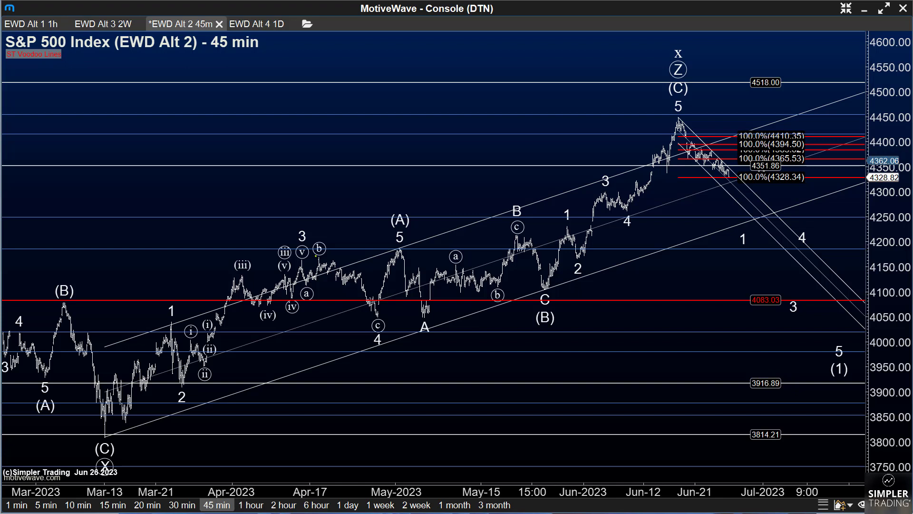
# Trace the circled b-to-c decline into wave 4, and underline the March low and the latest price at the 4328.34 level
pyautogui.moveTo(315, 256); pyautogui.dragTo(377, 316)
pyautogui.moveTo(97, 435); pyautogui.dragTo(130, 436)
pyautogui.moveTo(705, 175); pyautogui.dragTo(736, 176)
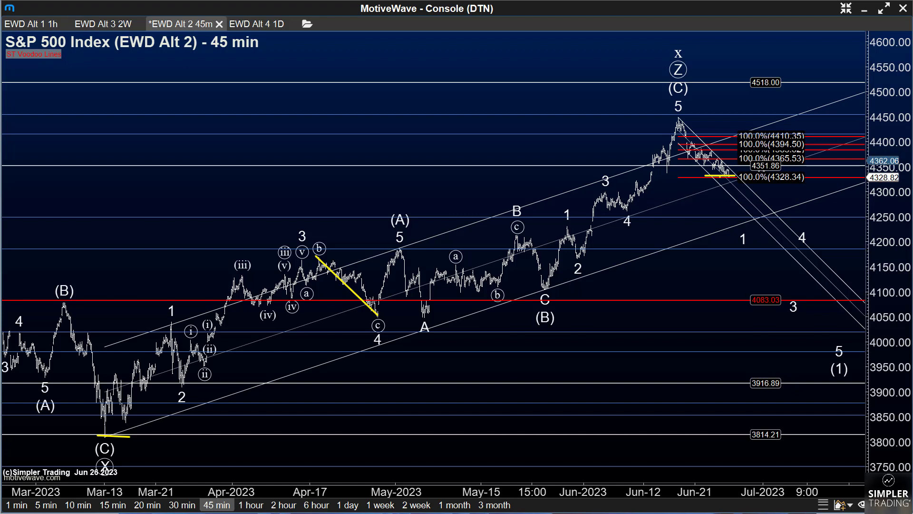
# Draw a downward arrow through the 4328.34 level and a horizontal line at the June wave 5 high
pyautogui.moveTo(720, 177); pyautogui.dragTo(728, 181)
pyautogui.moveTo(729, 170)
pyautogui.mouseDown()
pyautogui.moveTo(734, 189)
pyautogui.moveTo(725, 182)
pyautogui.moveTo(738, 183)
pyautogui.mouseUp()
pyautogui.moveTo(731, 170); pyautogui.dragTo(736, 184)
pyautogui.moveTo(677, 117); pyautogui.dragTo(744, 117)
pyautogui.moveTo(674, 118); pyautogui.dragTo(704, 118)
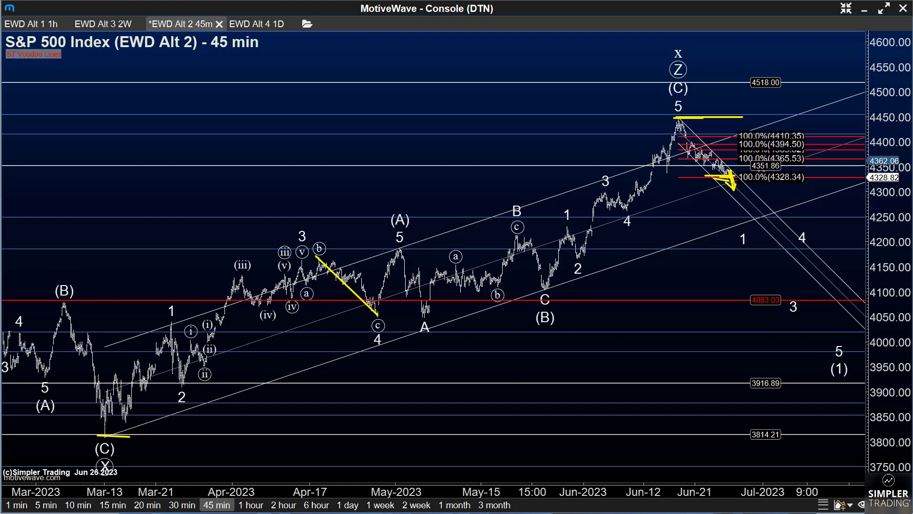